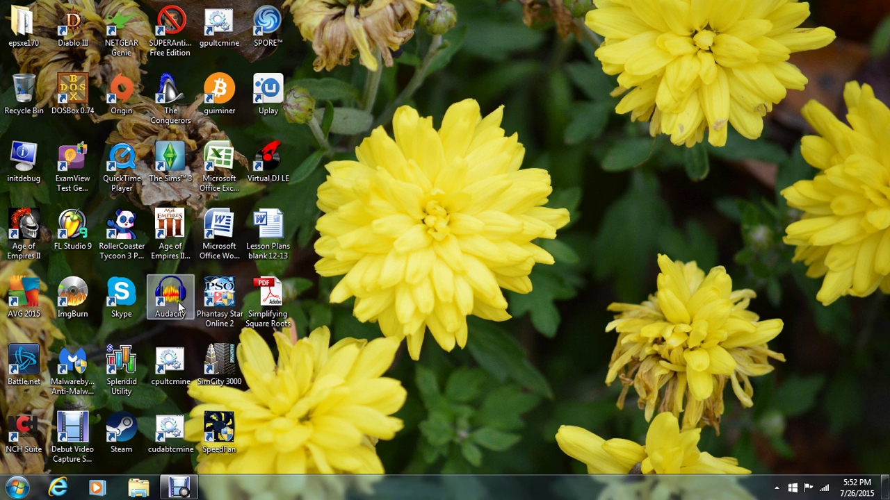
- Launch Phantasy Star Online 2 from the desktop and start the game from its launcher
double_click(233, 296)
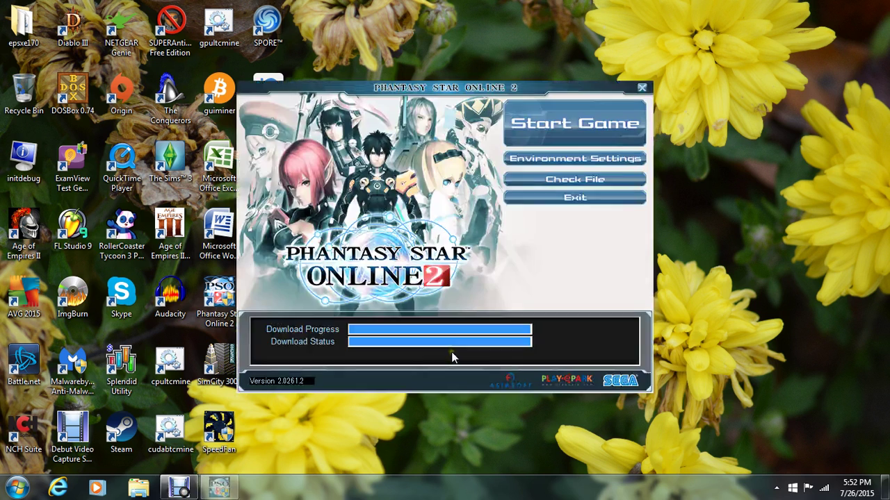
click(526, 132)
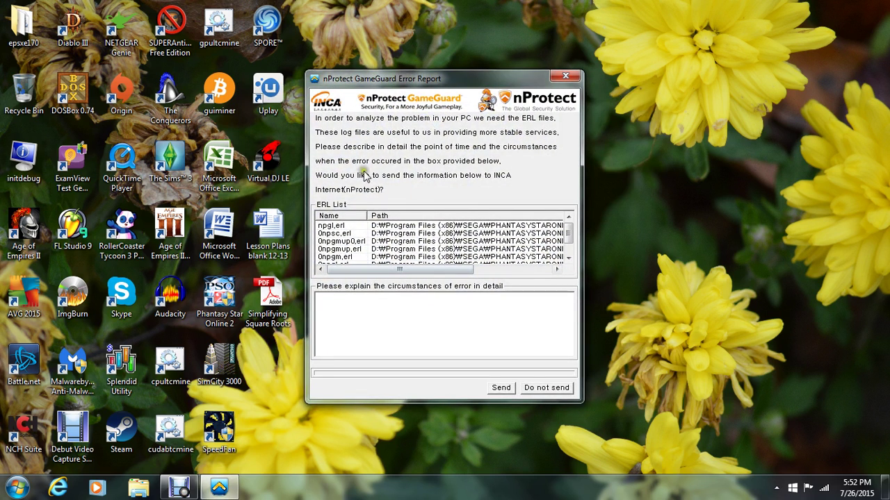
- Look through the ERL file list in the nProtect GameGuard error report and close the report without sending it
scroll(430, 249, down, 1)
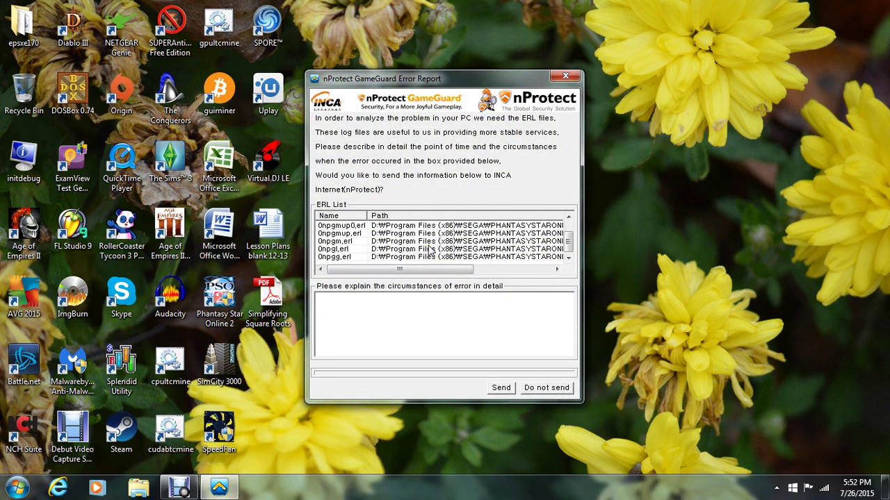
scroll(432, 251, up, 1)
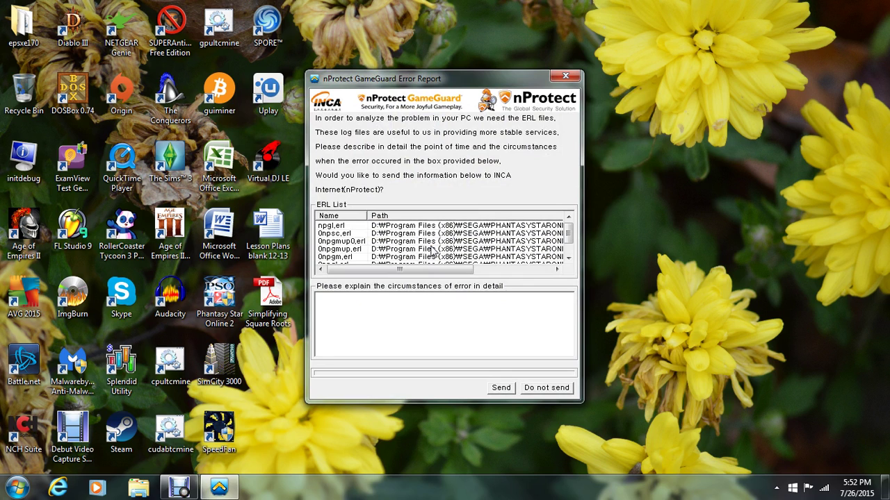
scroll(431, 250, down, 1)
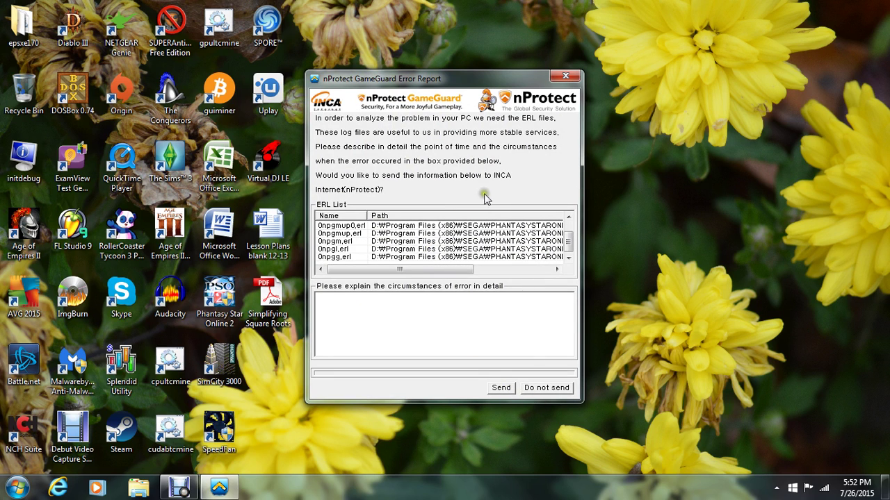
click(563, 76)
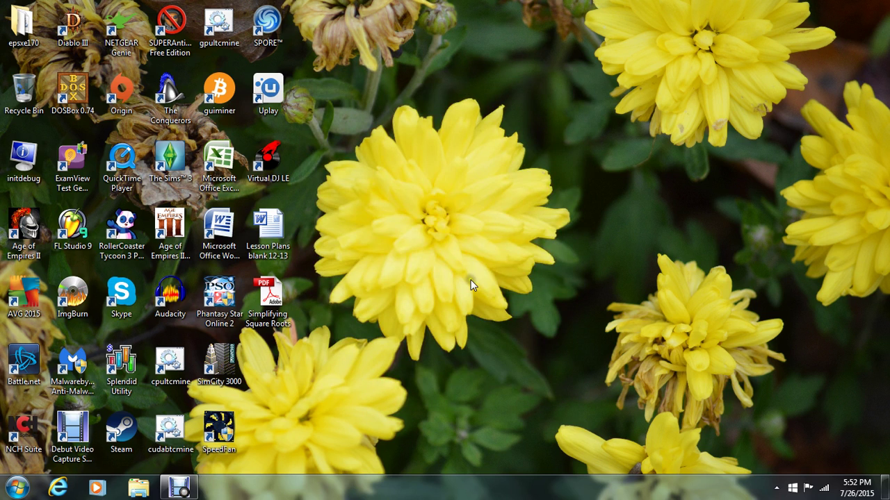
click(514, 274)
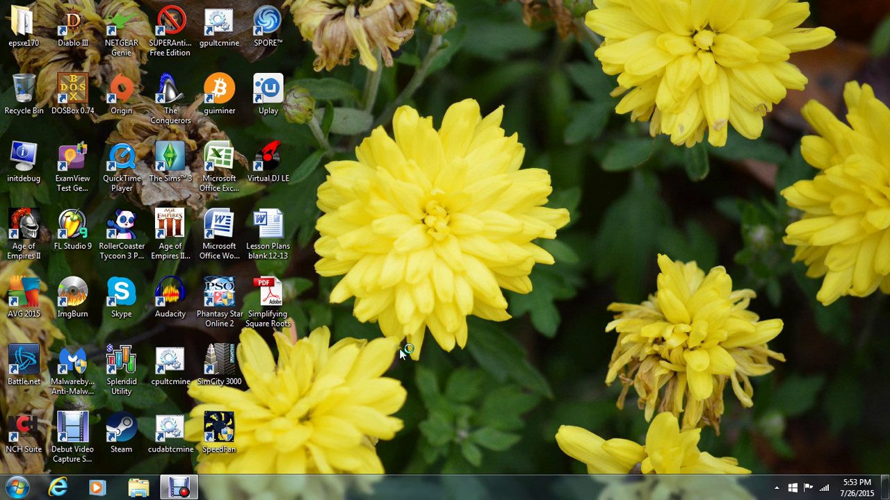
- Open the pso2_bin folder under Program Files (x86)\SEGA\PHANTASYSTARONLINE2 on the DATA (D:) drive
click(142, 489)
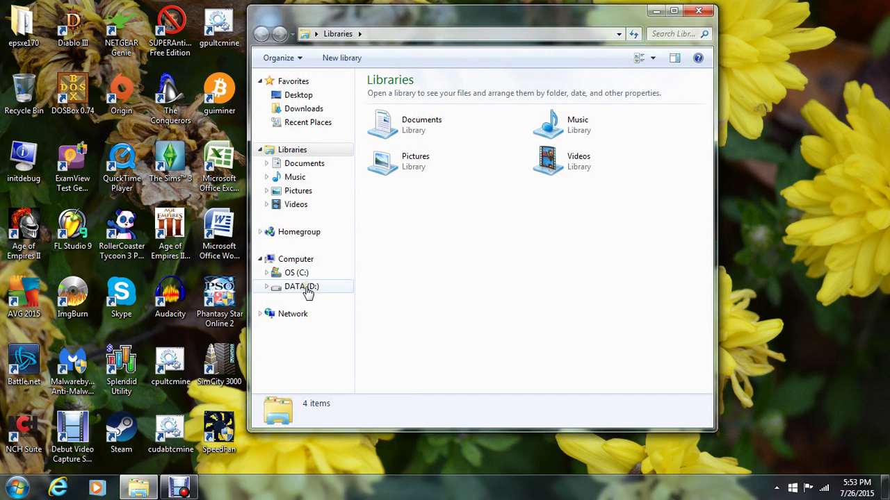
click(301, 287)
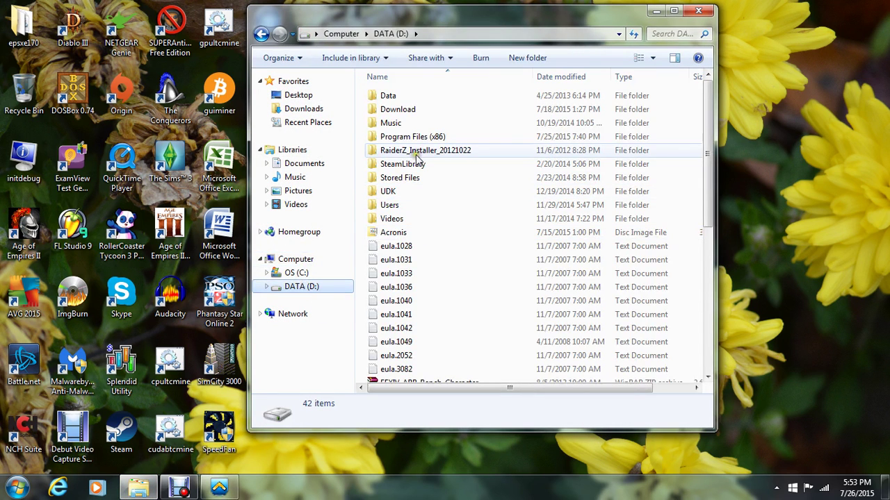
double_click(415, 139)
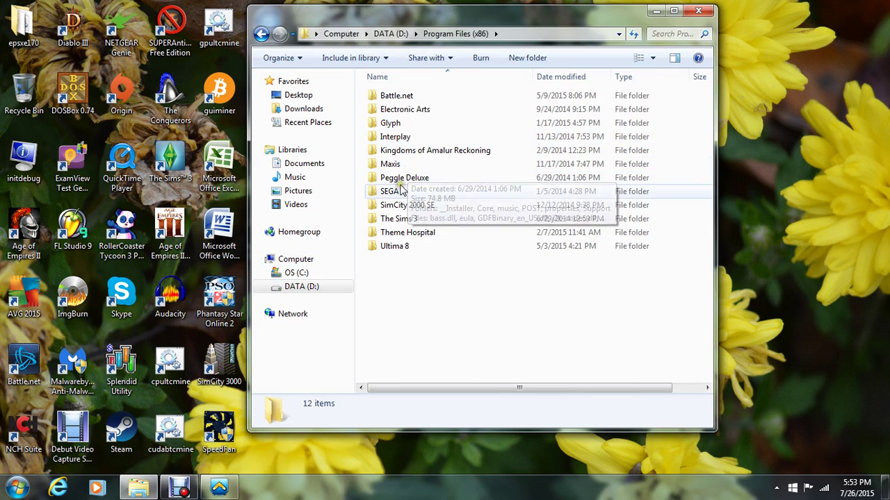
double_click(400, 192)
double_click(410, 98)
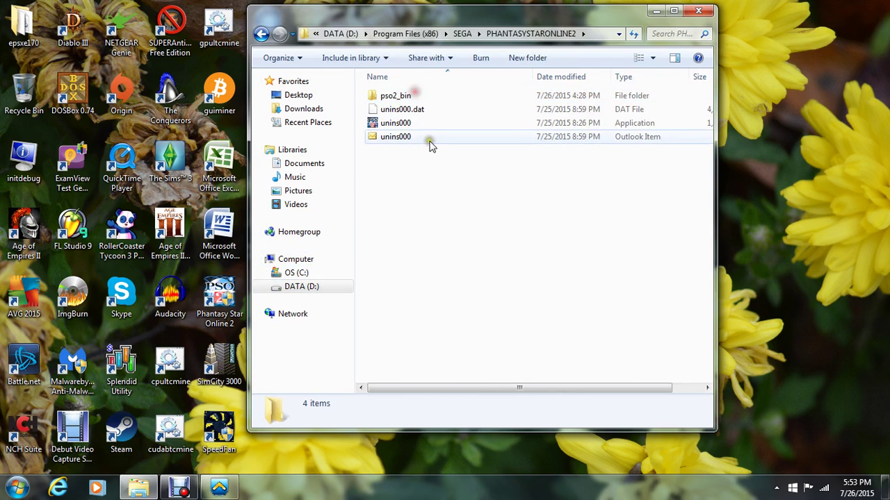
click(406, 99)
double_click(406, 99)
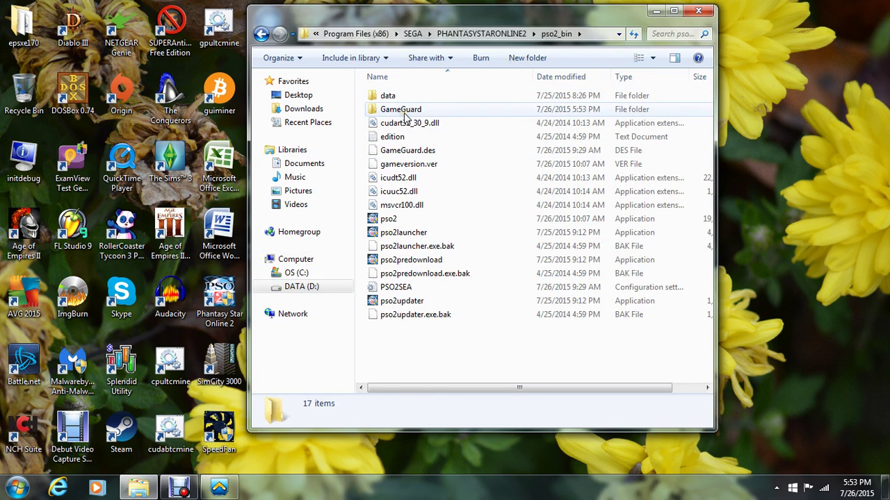
- Try to delete the GameGuard folder from pso2_bin, retry once, and cancel the deletion
right_click(404, 112)
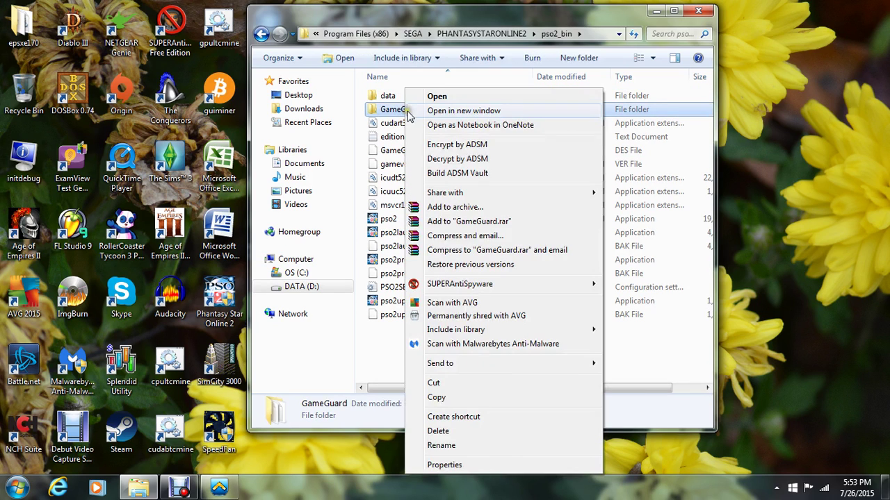
click(439, 431)
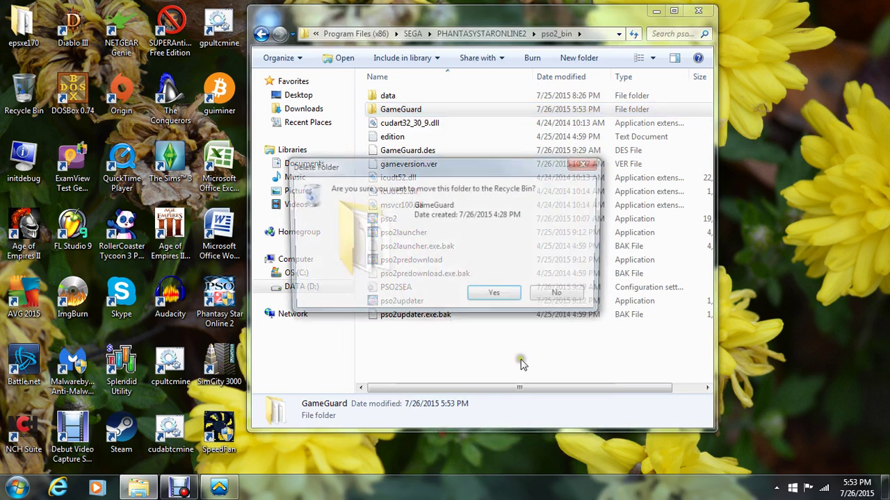
click(495, 297)
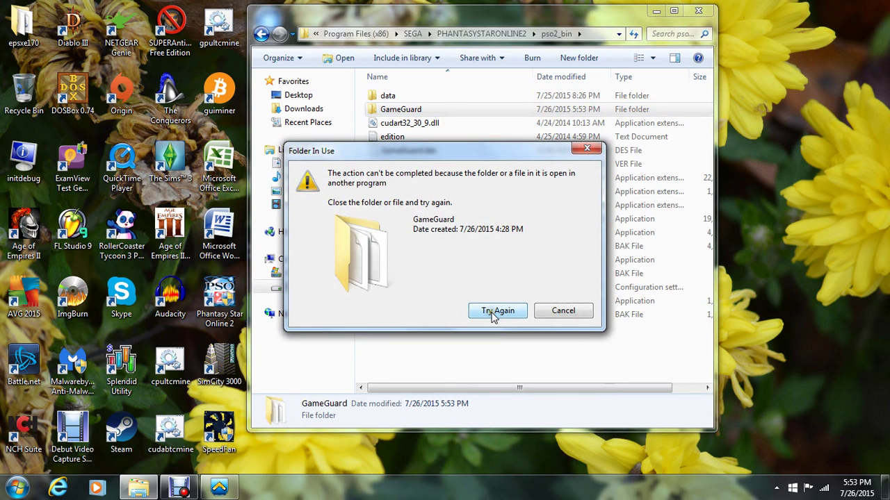
click(490, 314)
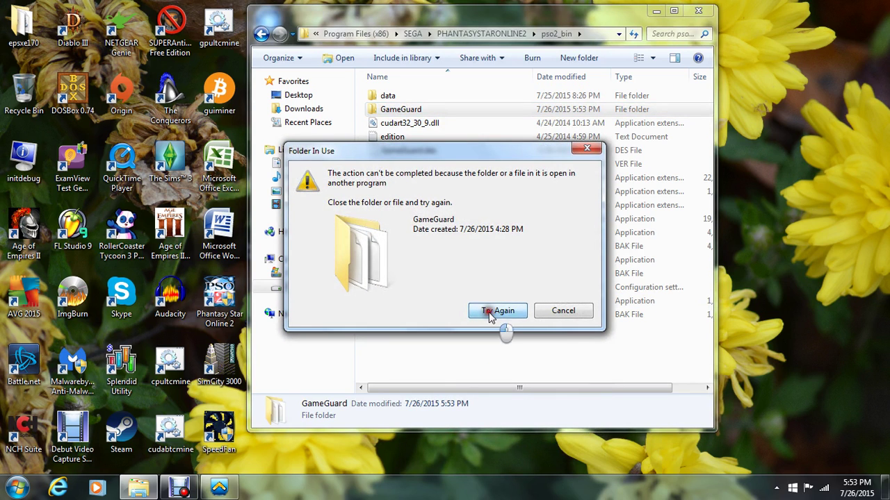
click(581, 312)
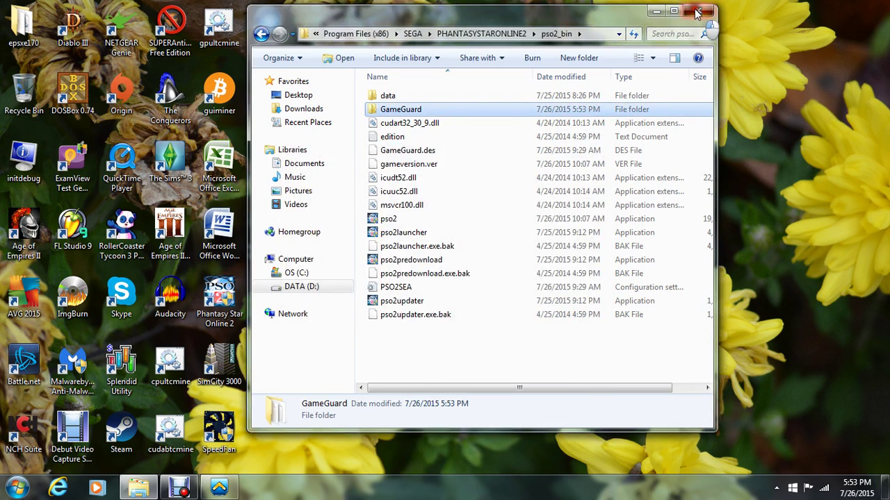
- Close the open folder windows and the nProtect GameGuard error report to release the game's files
click(698, 11)
click(565, 75)
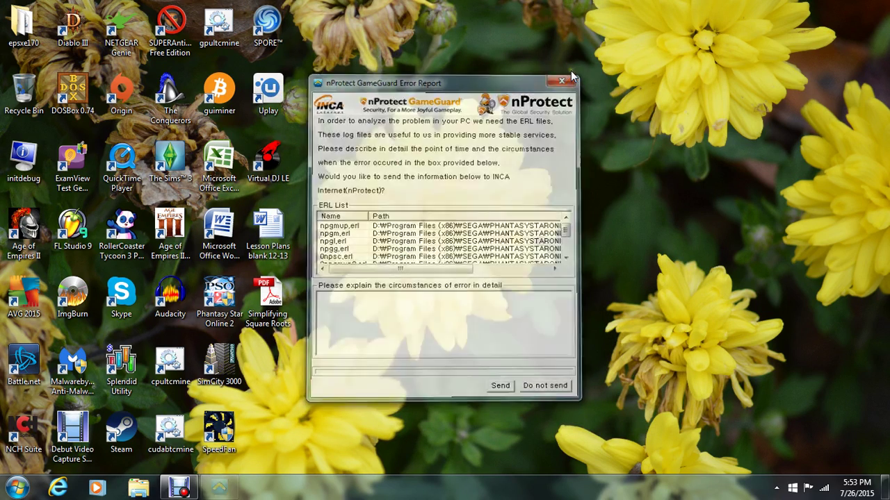
click(132, 490)
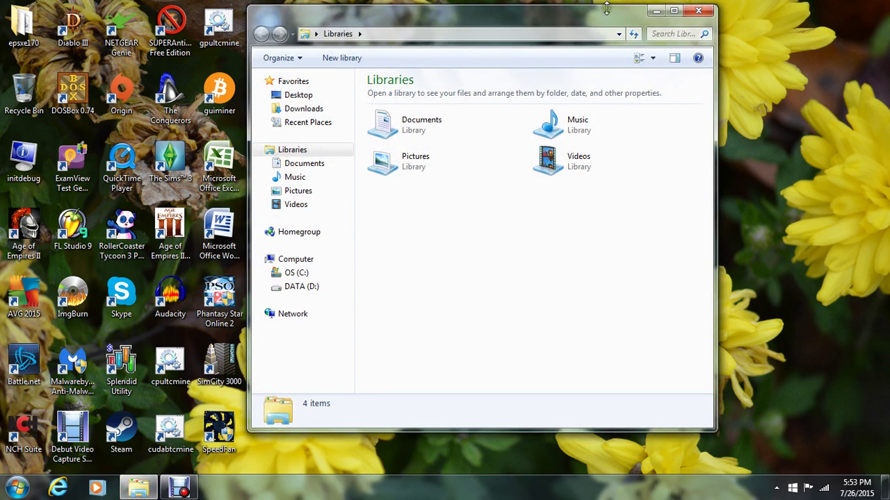
click(699, 11)
click(513, 272)
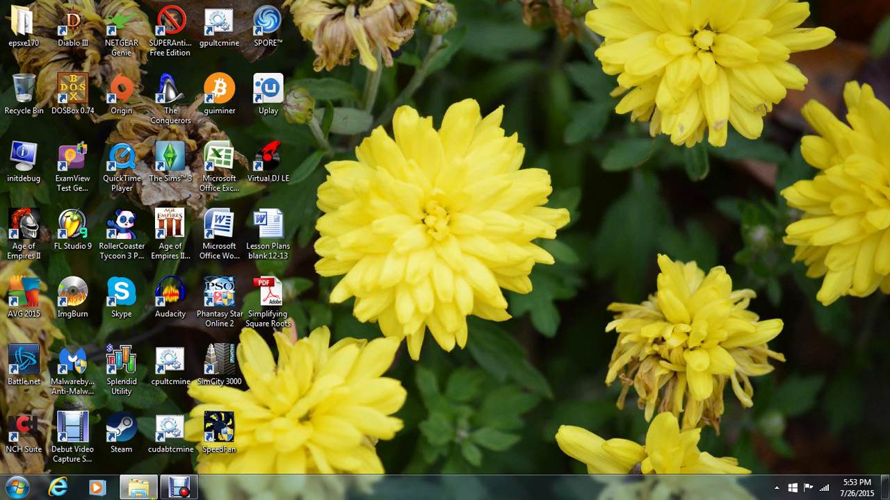
- Browse the DATA (D:) drive to Program Files (x86)\SEGA\PHANTASYSTARONLINE2\pso2_bin
click(138, 489)
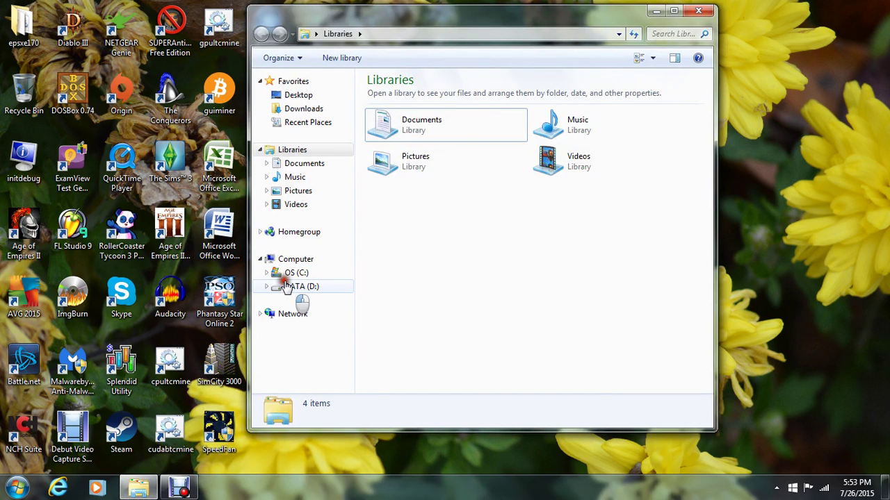
click(300, 286)
double_click(394, 137)
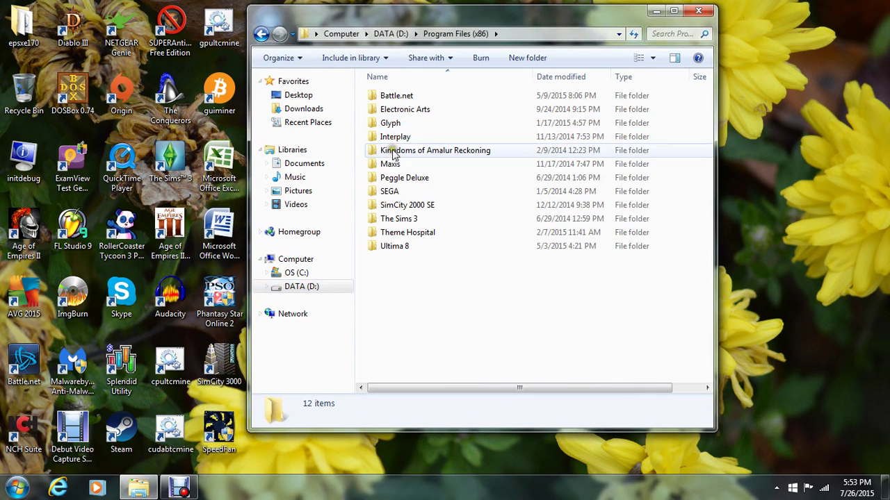
double_click(393, 192)
click(402, 98)
double_click(402, 98)
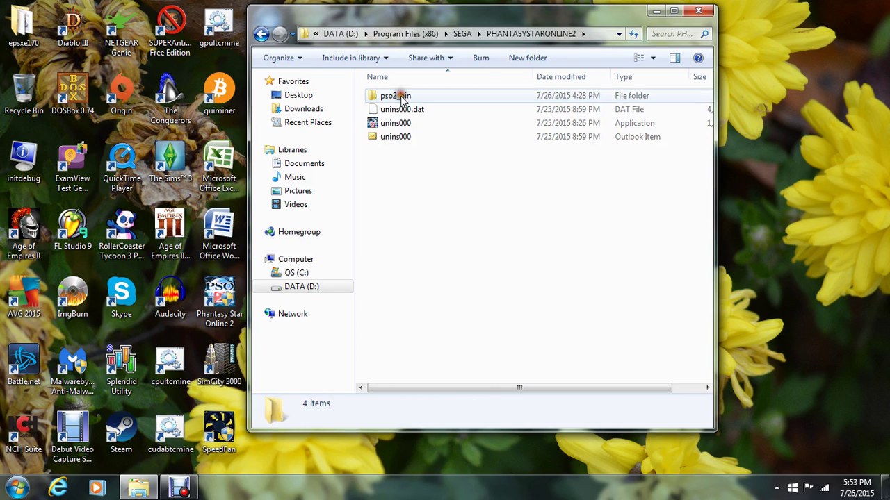
double_click(392, 95)
- Move the GameGuard folder in pso2_bin to the Recycle Bin and close the folder window
right_click(400, 111)
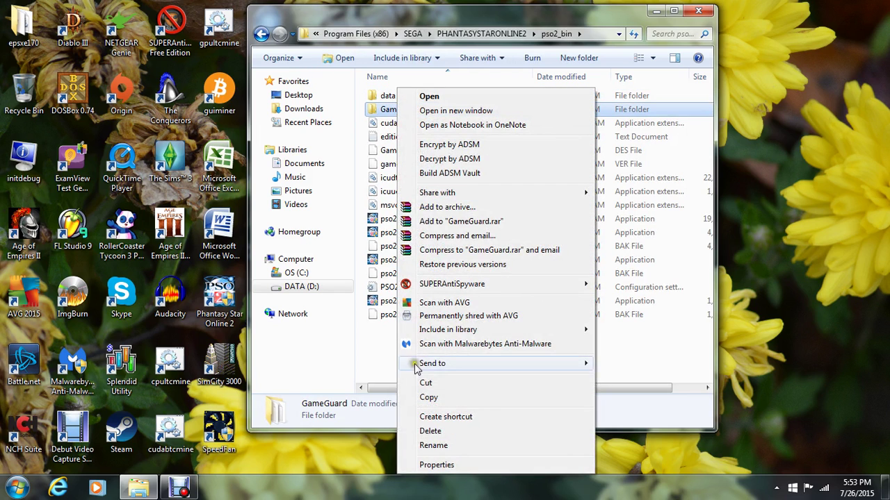
click(430, 431)
click(486, 295)
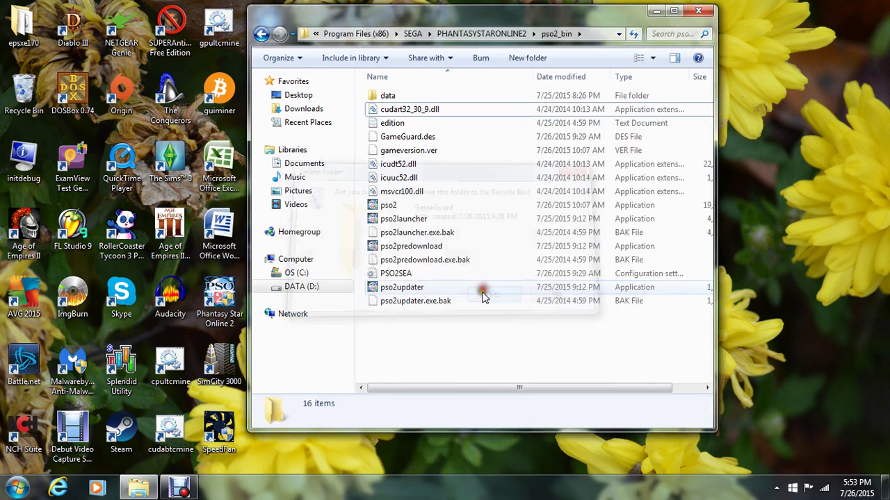
click(698, 10)
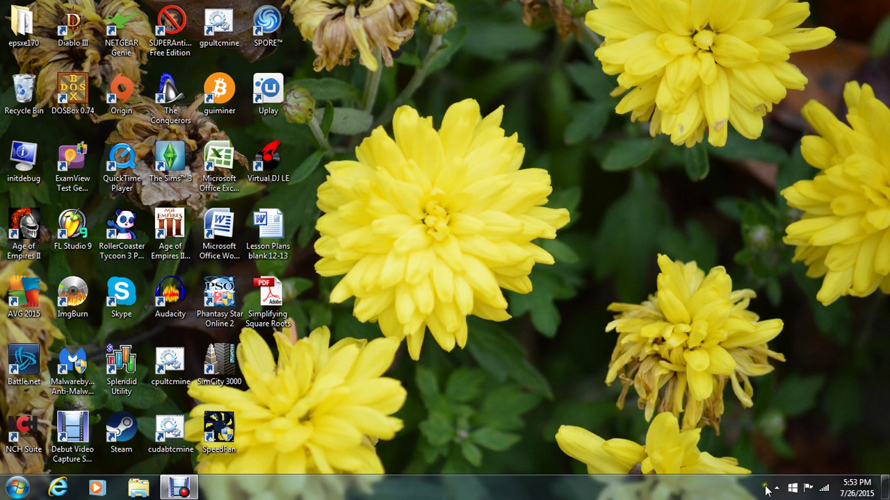
- Temporarily disable AVG protection for 15 minutes and dismiss the system notification
click(776, 488)
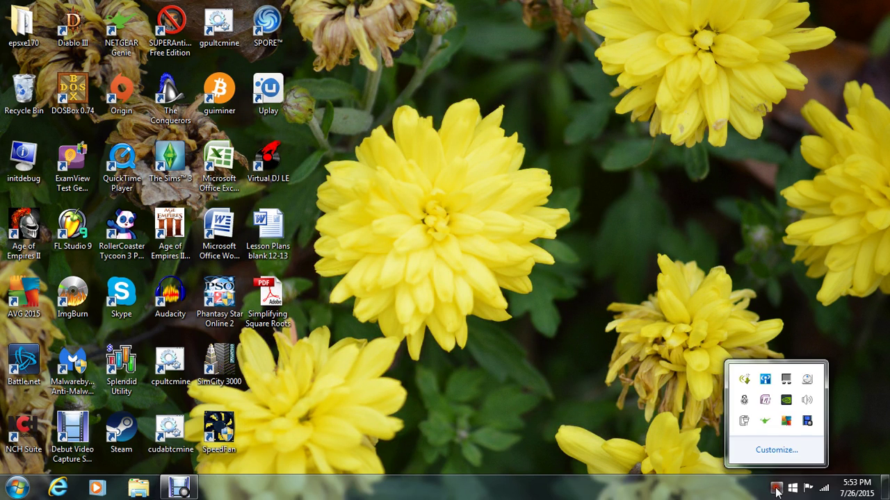
right_click(784, 423)
click(709, 332)
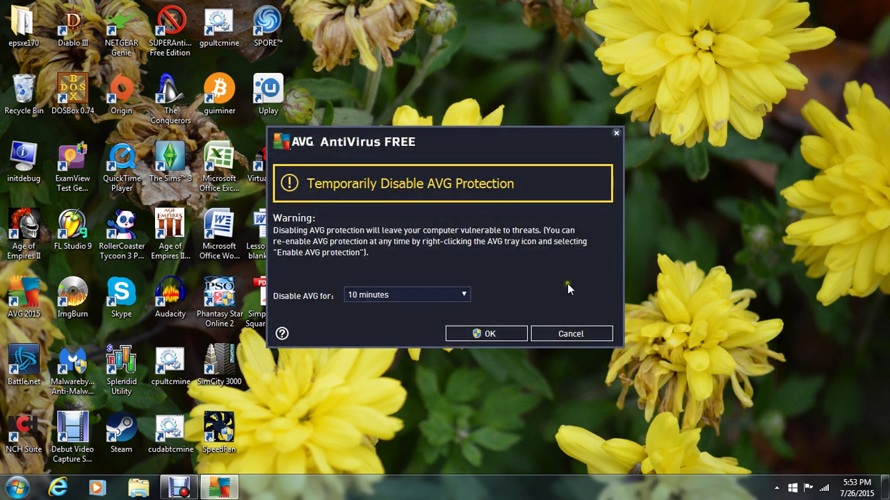
click(439, 297)
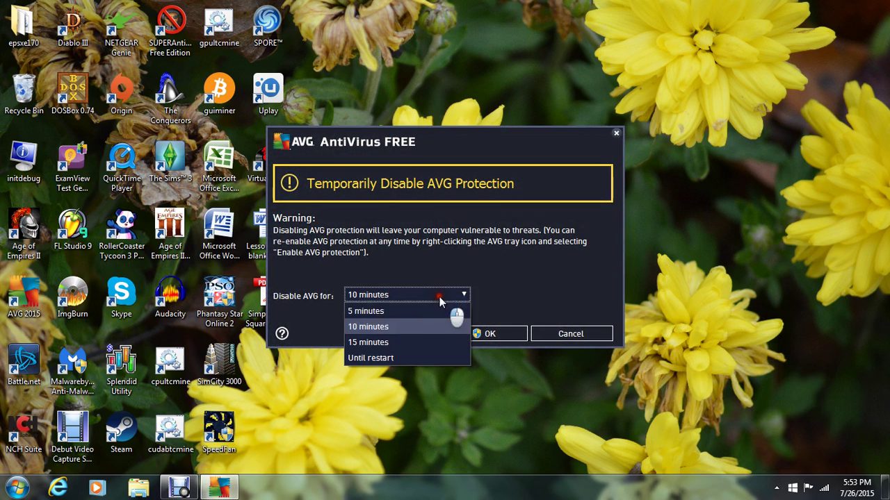
click(412, 339)
click(486, 334)
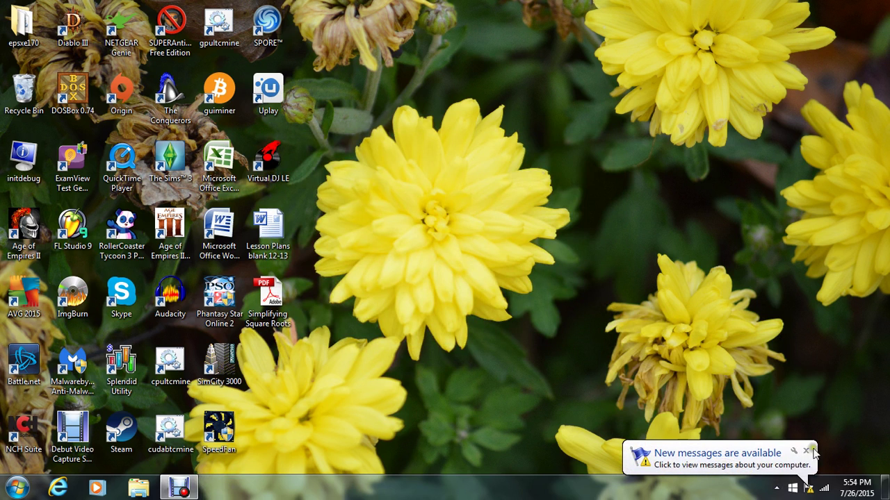
click(811, 452)
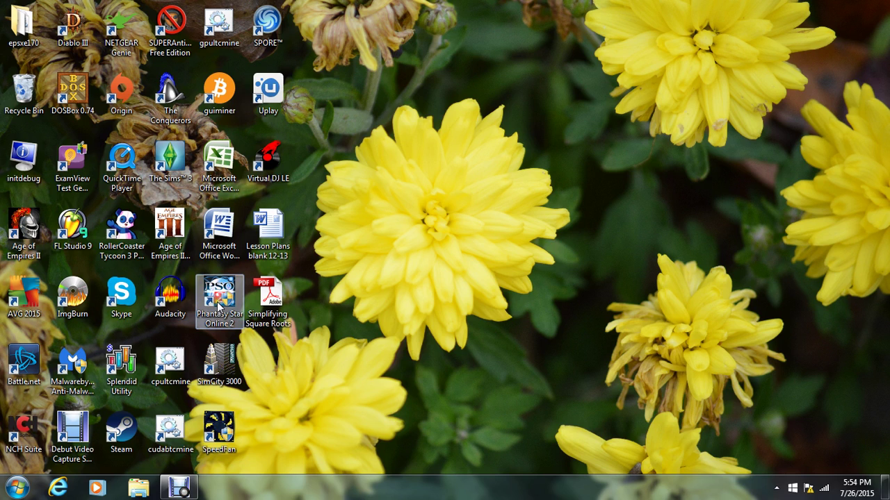
- Launch Phantasy Star Online 2 and start the game with AVG protection disabled
double_click(215, 310)
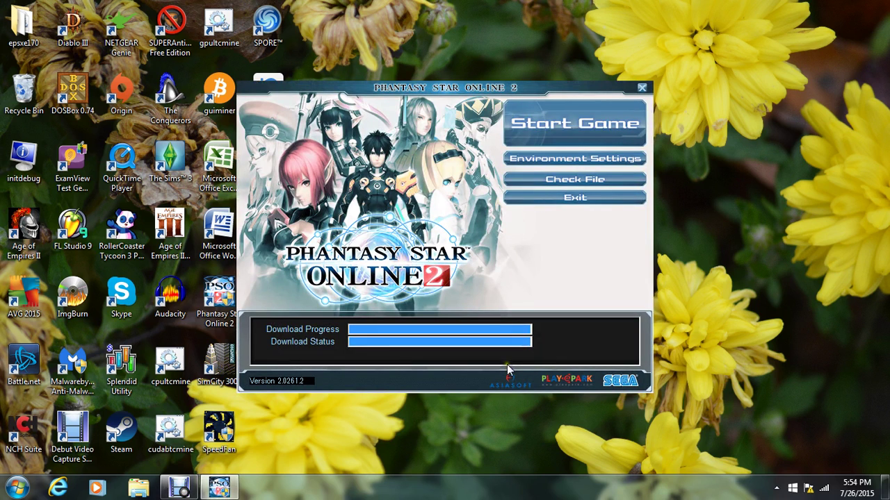
click(538, 123)
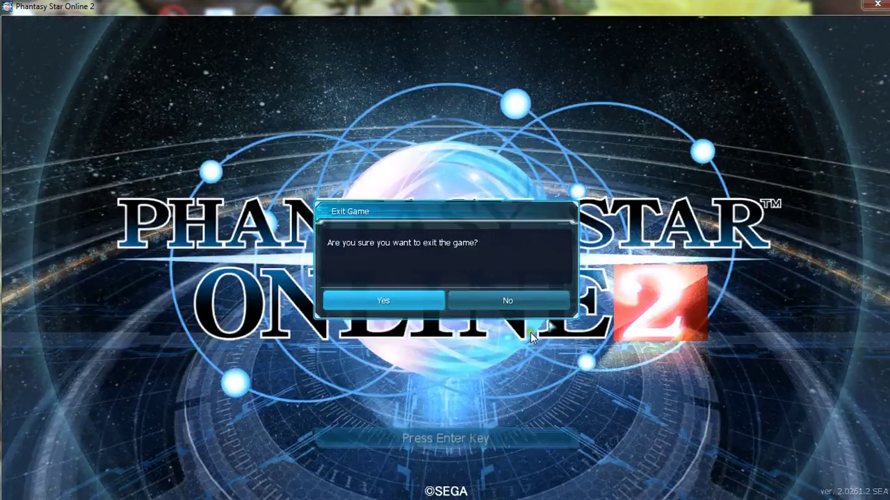
- Confirm exiting the game at its title screen and launch Phantasy Star Online 2 again from the desktop
click(341, 302)
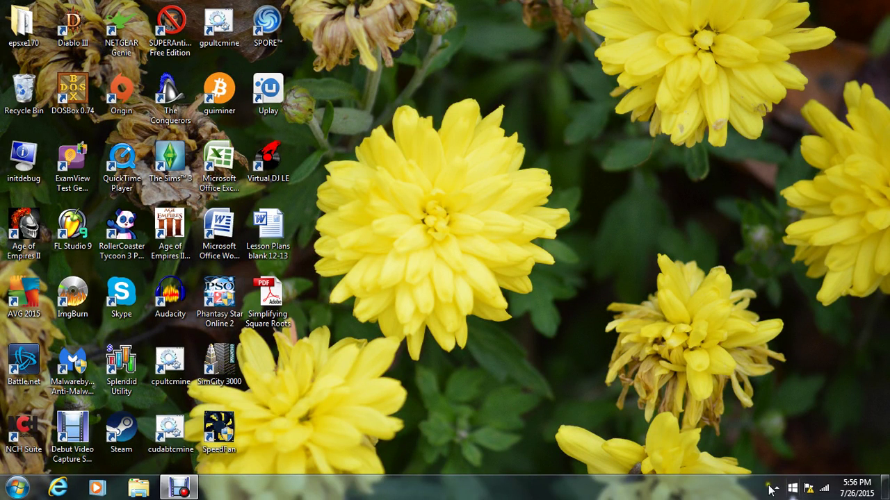
click(224, 309)
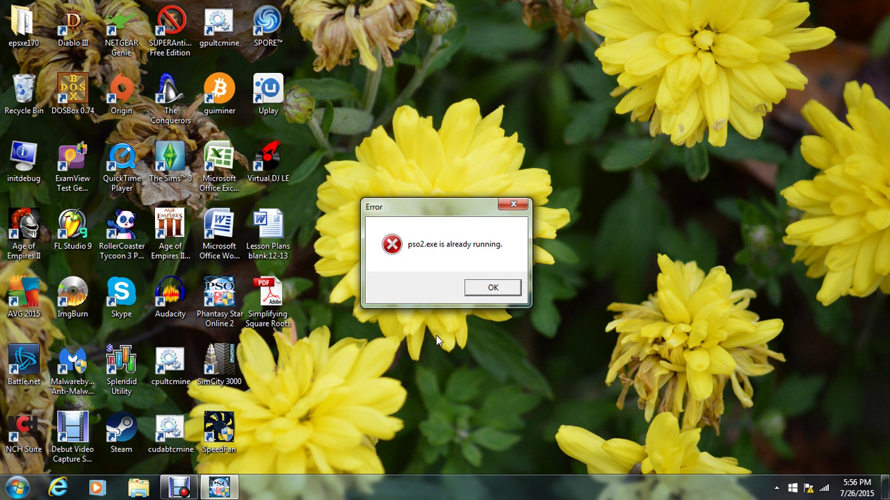
- Dismiss the pso2.exe error and try to launch Phantasy Star Online 2 again from the desktop
click(493, 288)
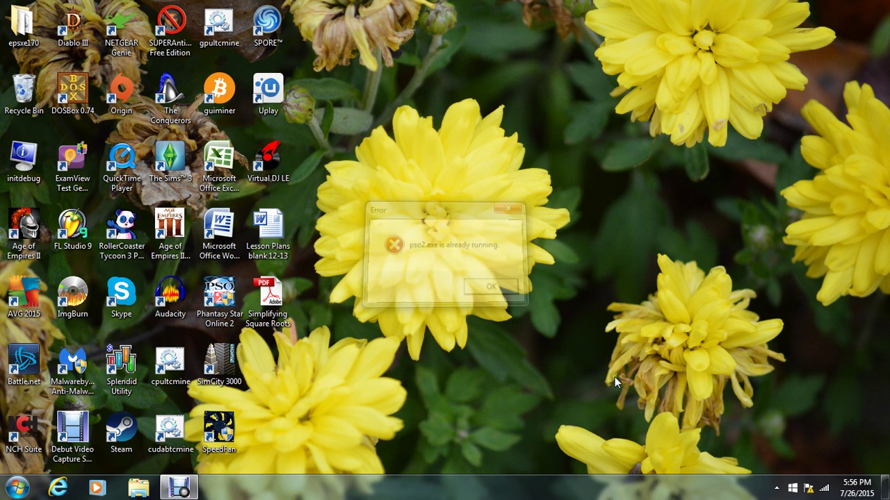
click(777, 488)
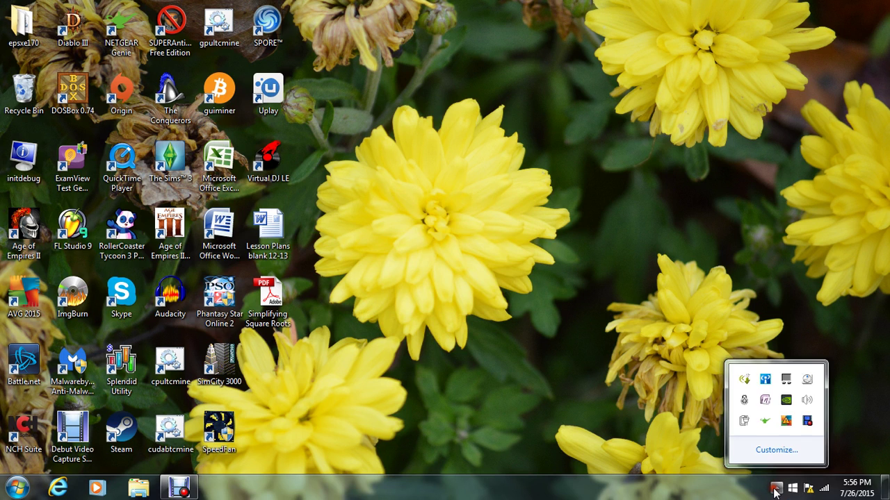
click(634, 427)
double_click(227, 316)
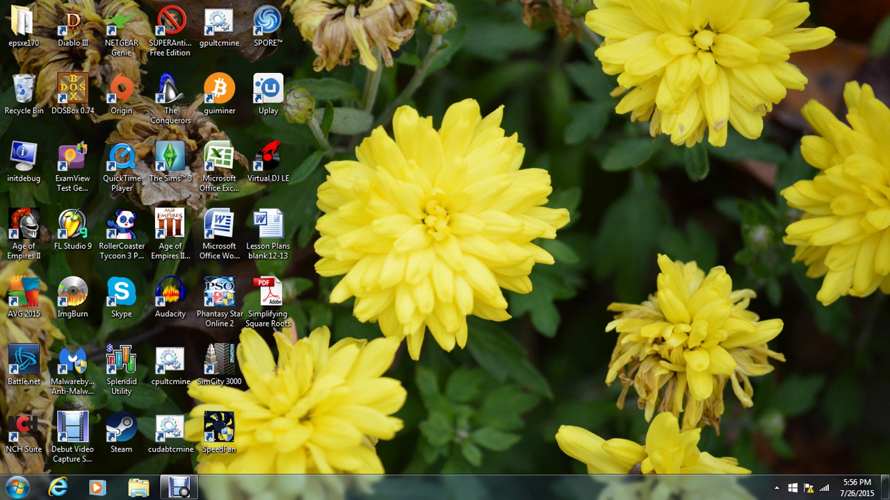
click(492, 286)
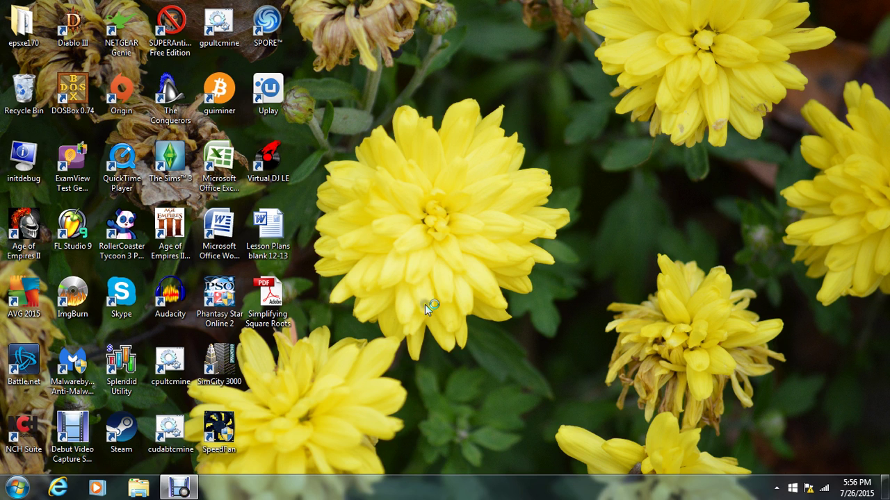
- Open Windows Task Manager and look through the running processes, sorted by image name, for a leftover pso2.exe
key(ctrl+shift+Escape)
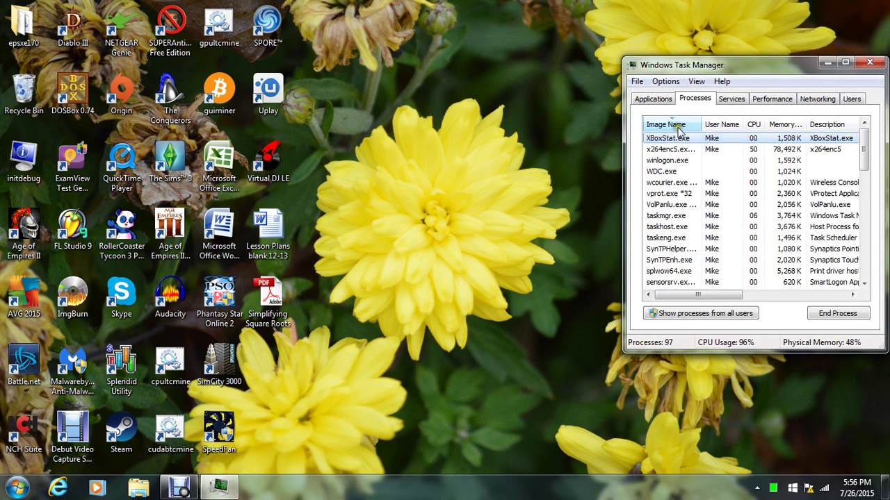
scroll(677, 129, down, 3)
scroll(677, 129, up, 1)
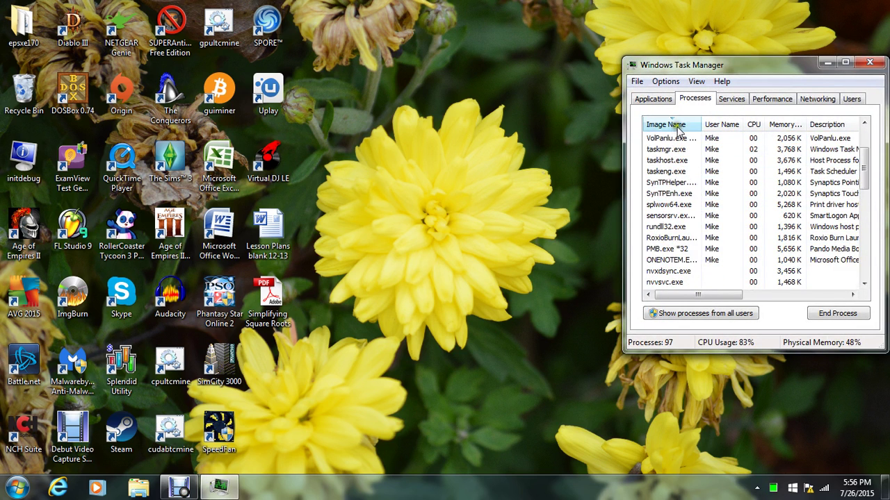
click(678, 128)
scroll(682, 201, down, 6)
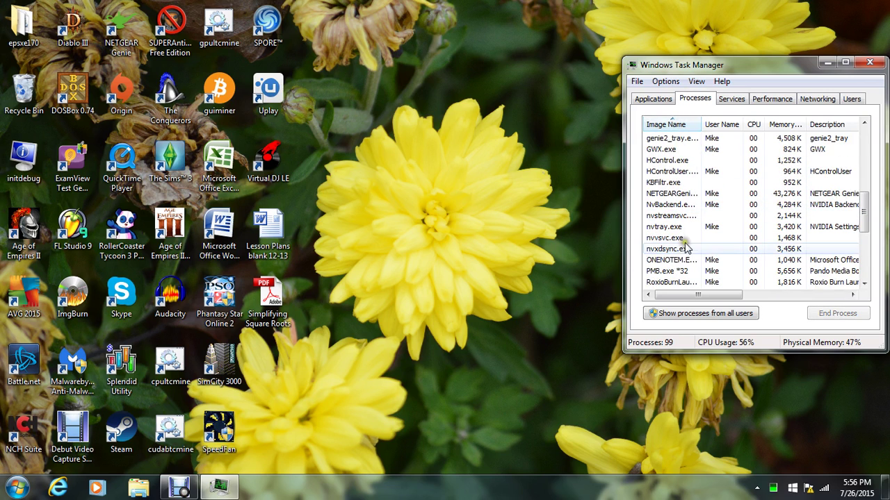
scroll(685, 250, down, 2)
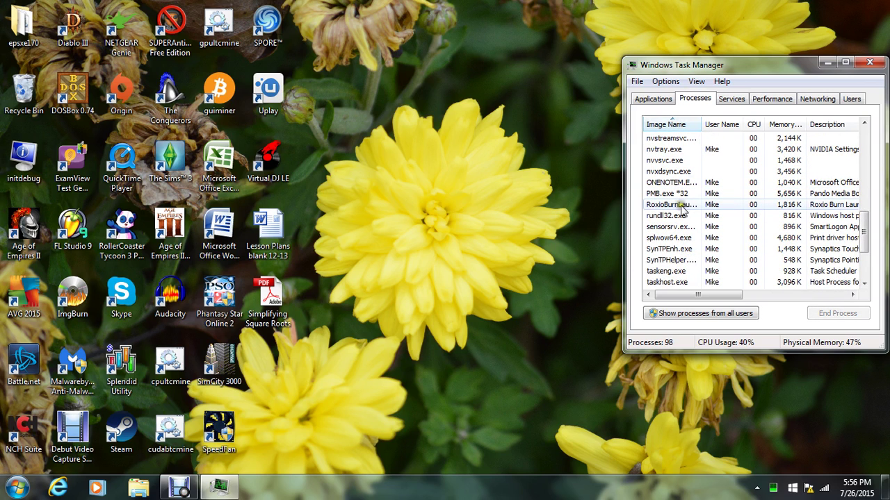
- Launch Phantasy Star Online 2 again, close Task Manager, and start the game from the launcher
double_click(234, 299)
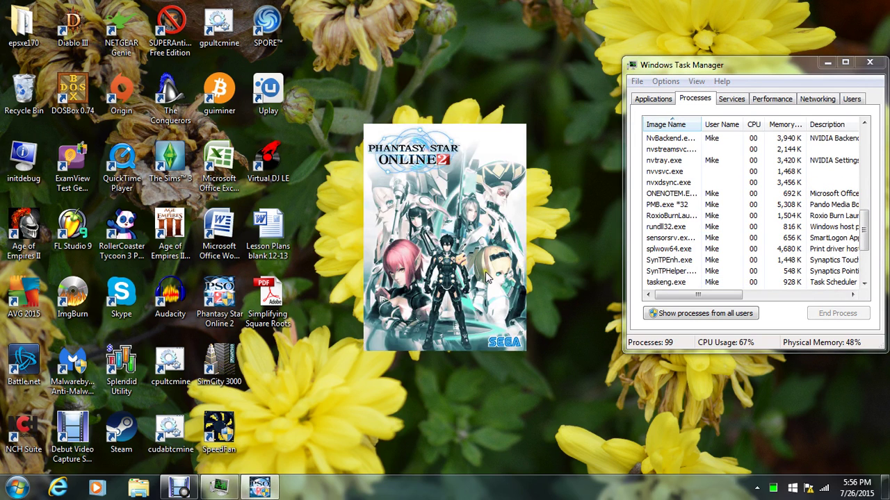
click(870, 61)
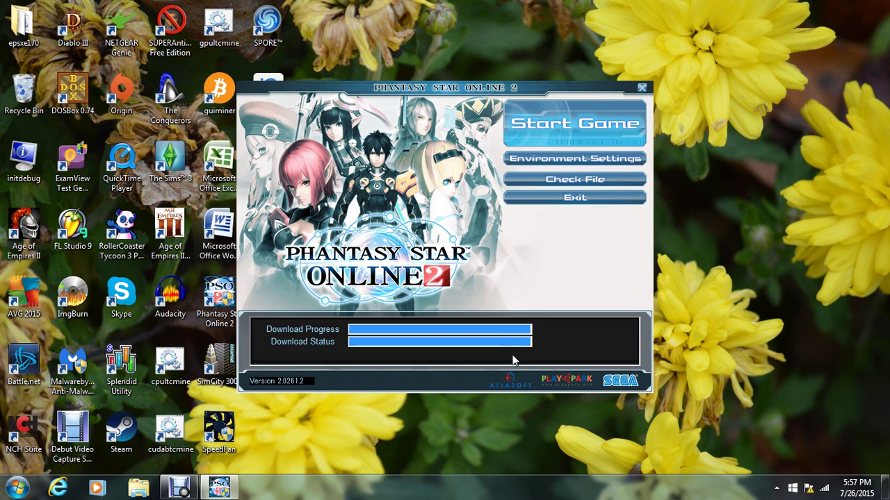
click(525, 123)
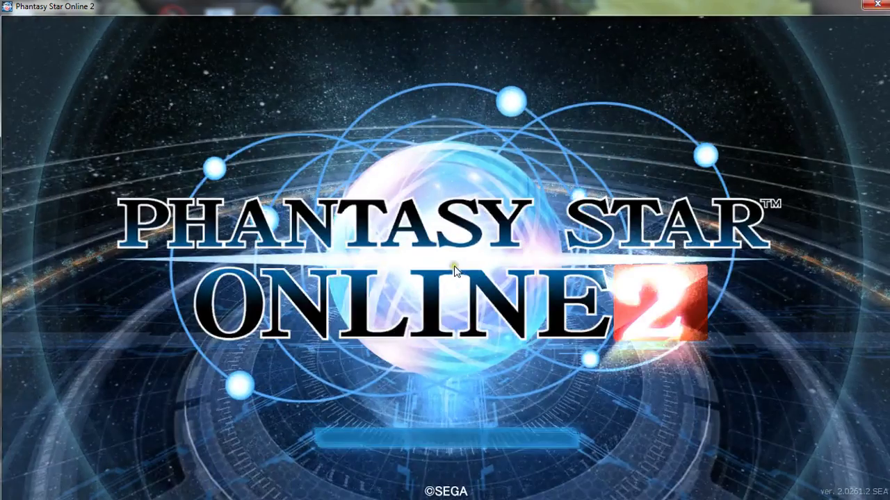
- Continue past the title screen to the End-User Agreement and exit the game without accepting it
click(442, 449)
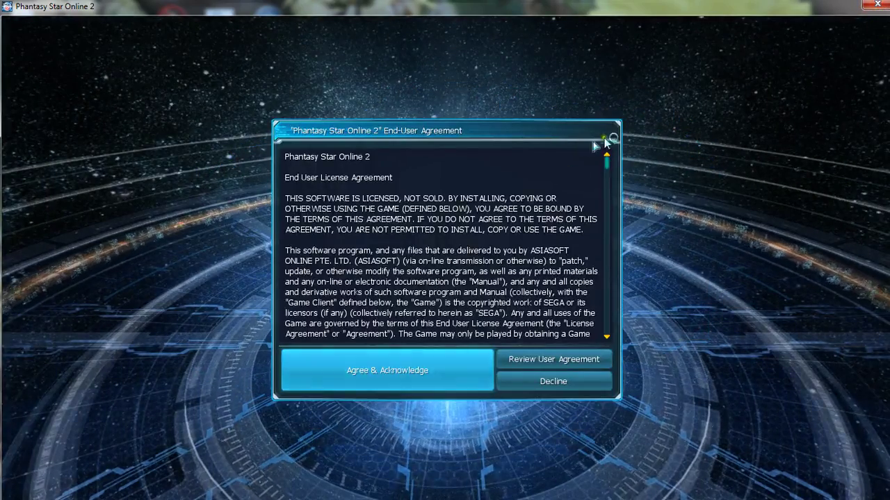
click(883, 5)
click(369, 303)
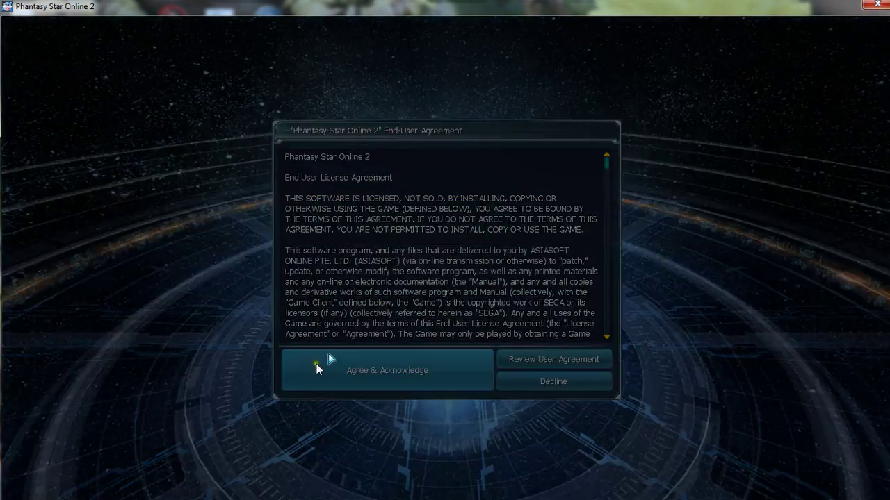